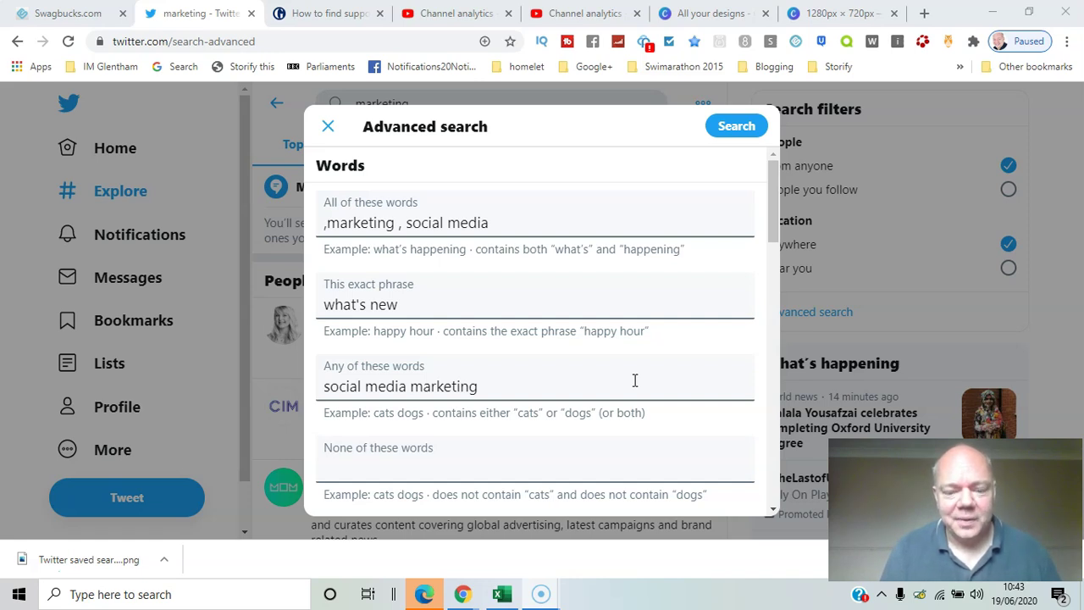
- Close the advanced search and go back to the Home timeline
left_click(127, 158)
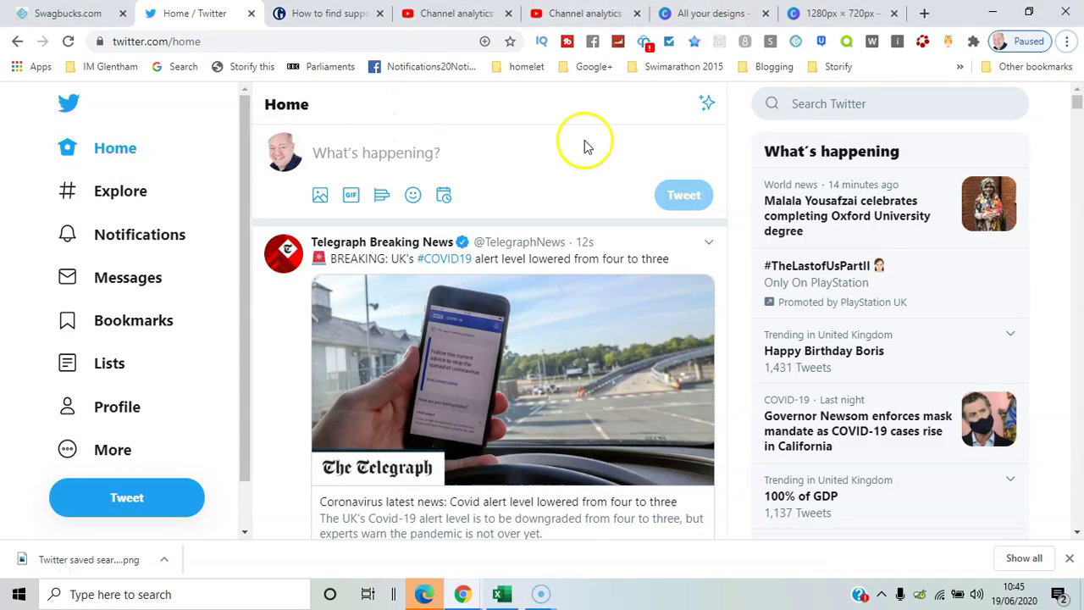
- Search Twitter for 'social media'
left_click(815, 104)
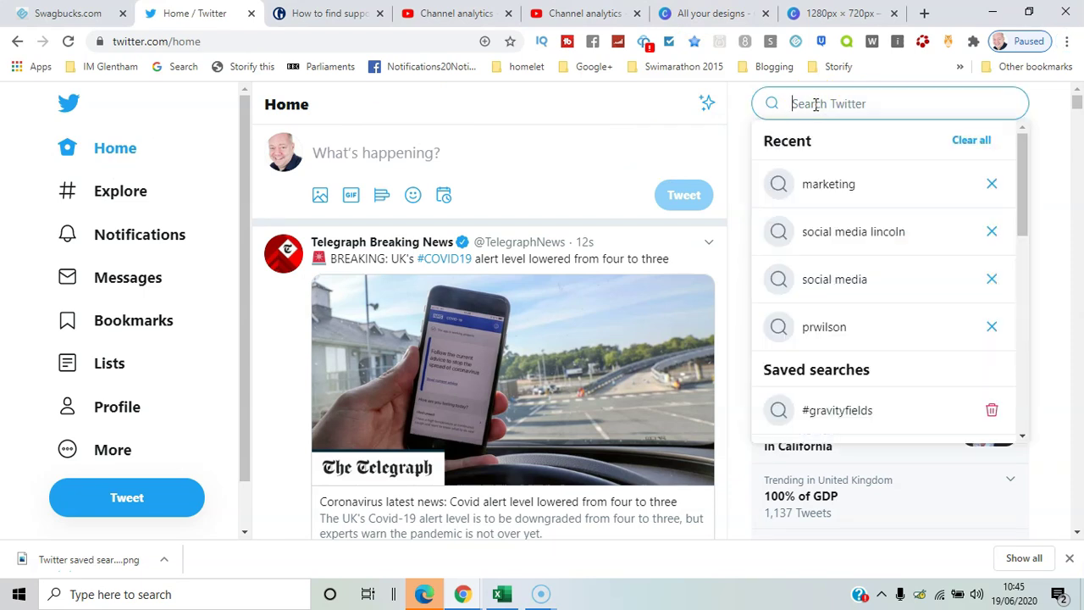
type("social media")
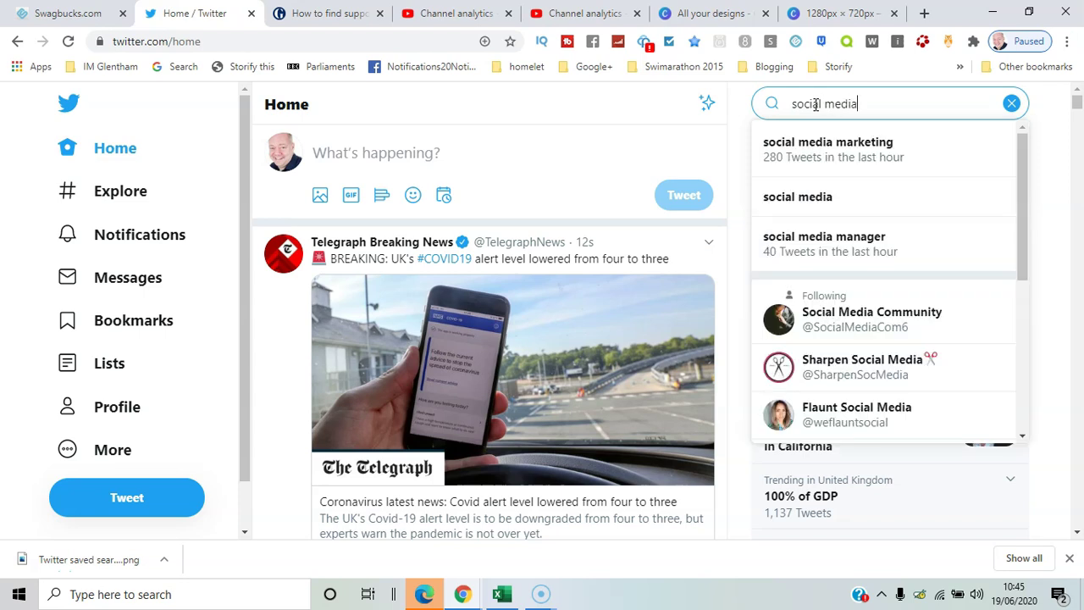
key("Return")
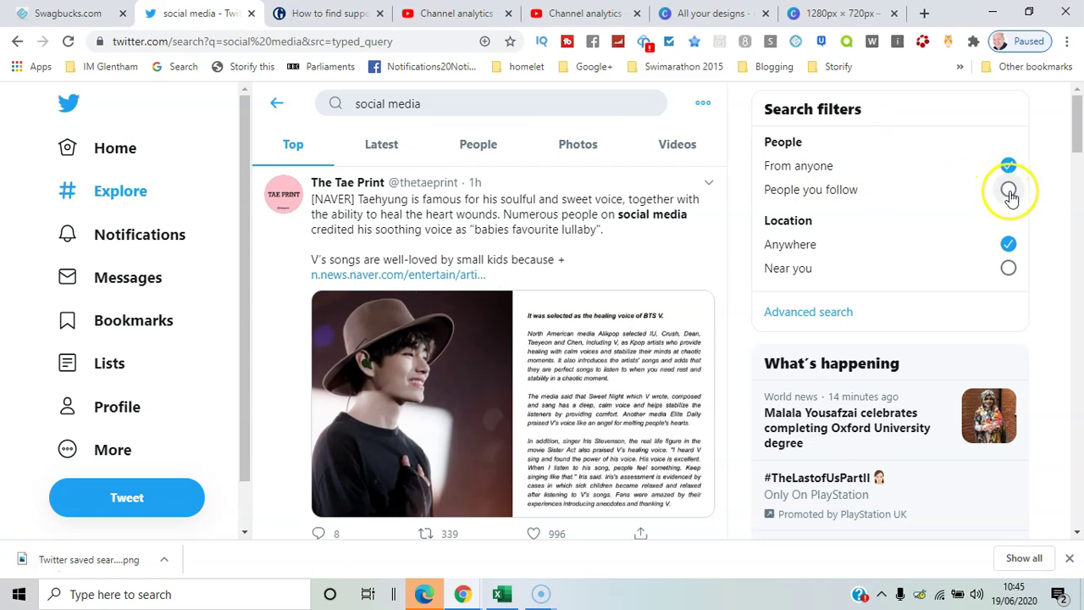
- Filter the 'social media' results to People you follow and Near you
left_click(1010, 193)
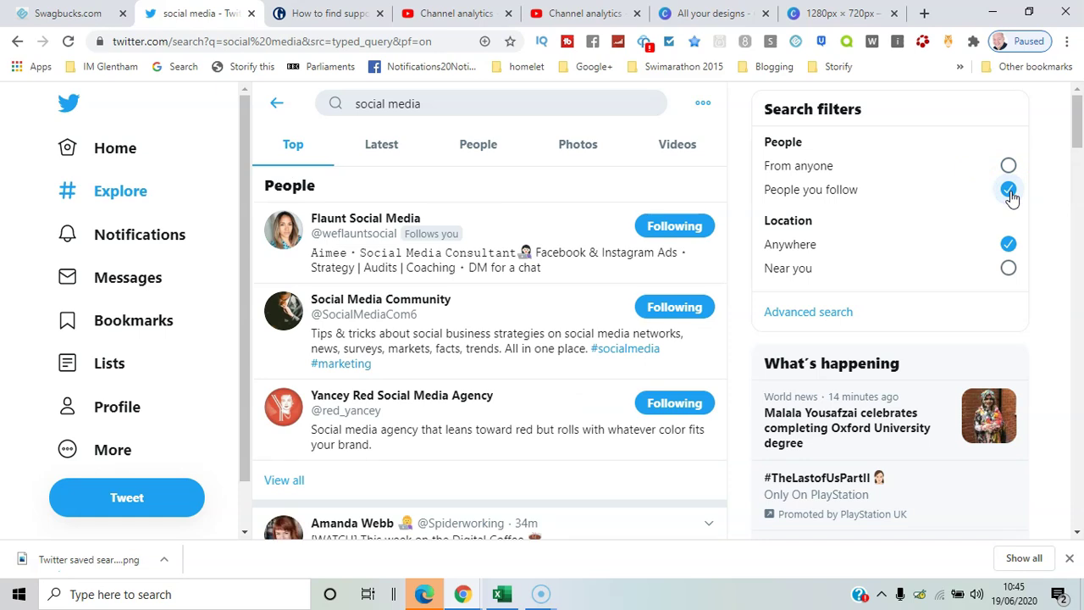
left_click(1010, 271)
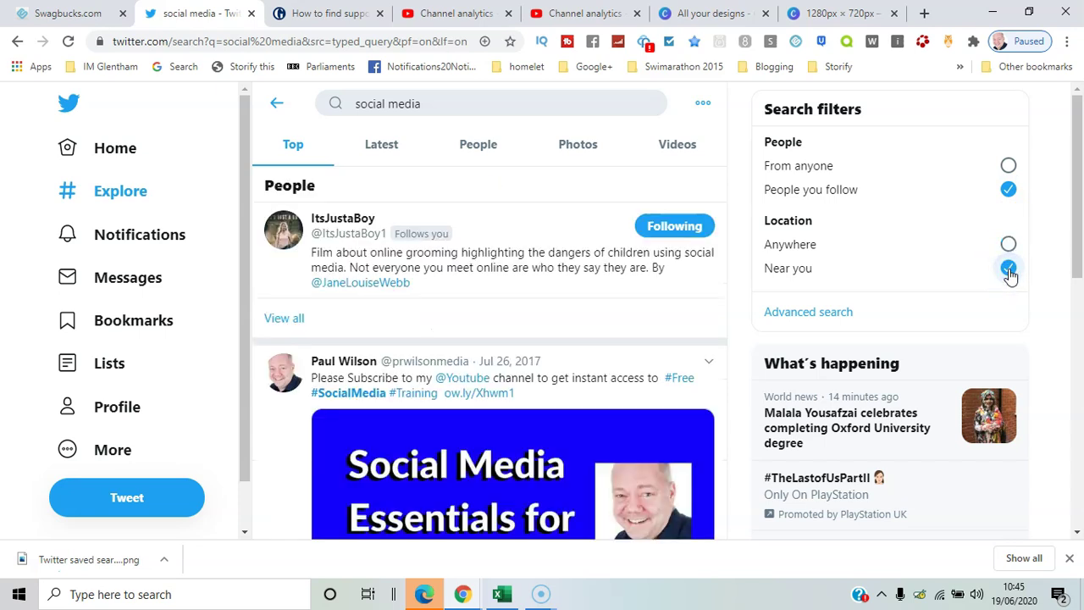
- In advanced search, require the words 'social media marketing' and the hashtag #socialmediamarketing
left_click(842, 318)
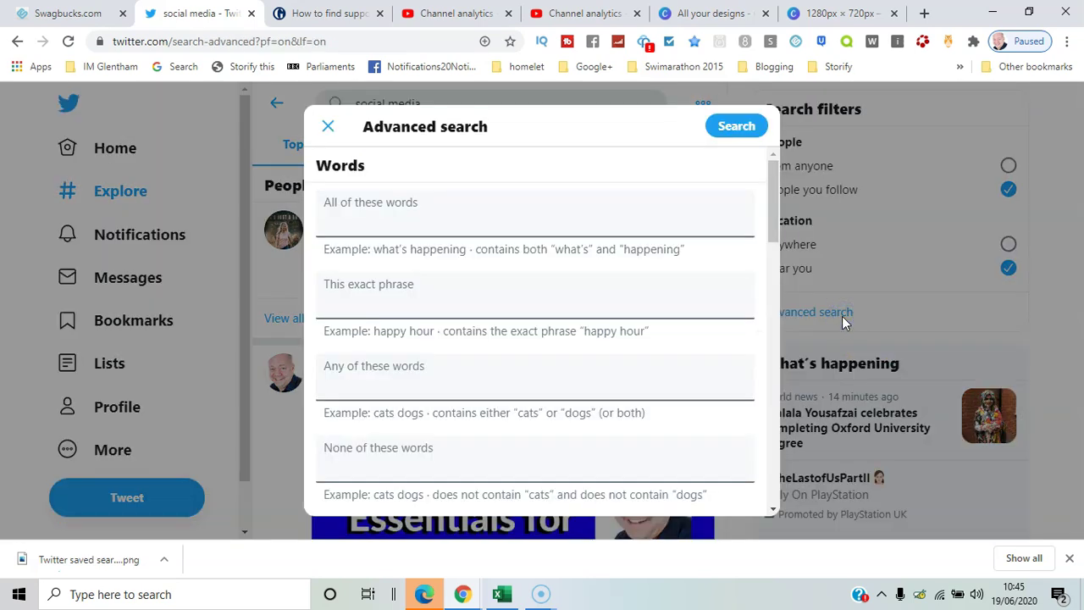
left_click(397, 218)
type("social media marketing")
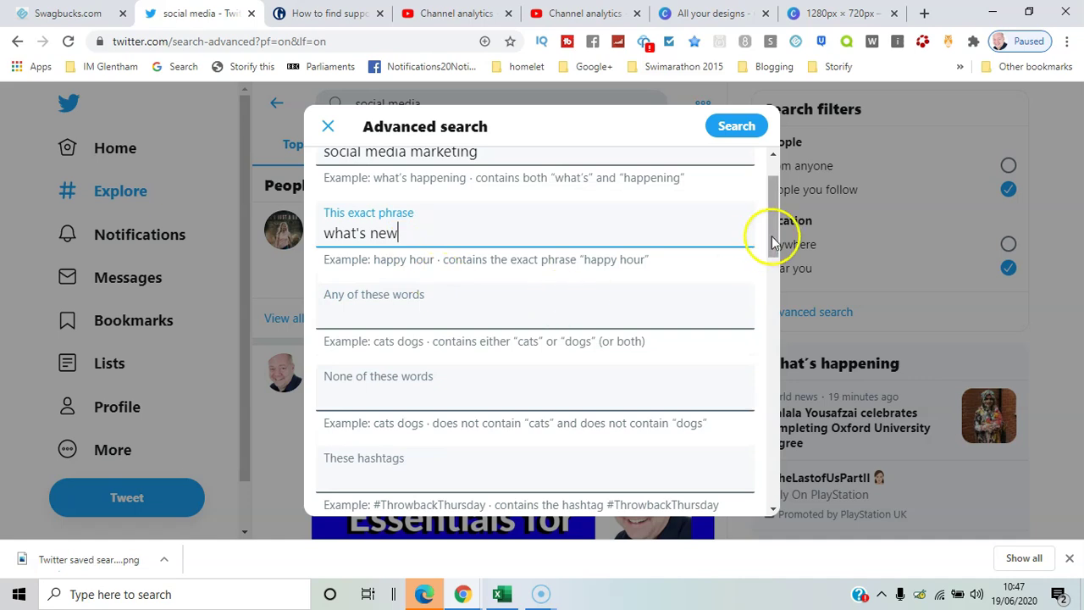
left_click_drag(774, 238, 777, 276)
left_click(363, 353)
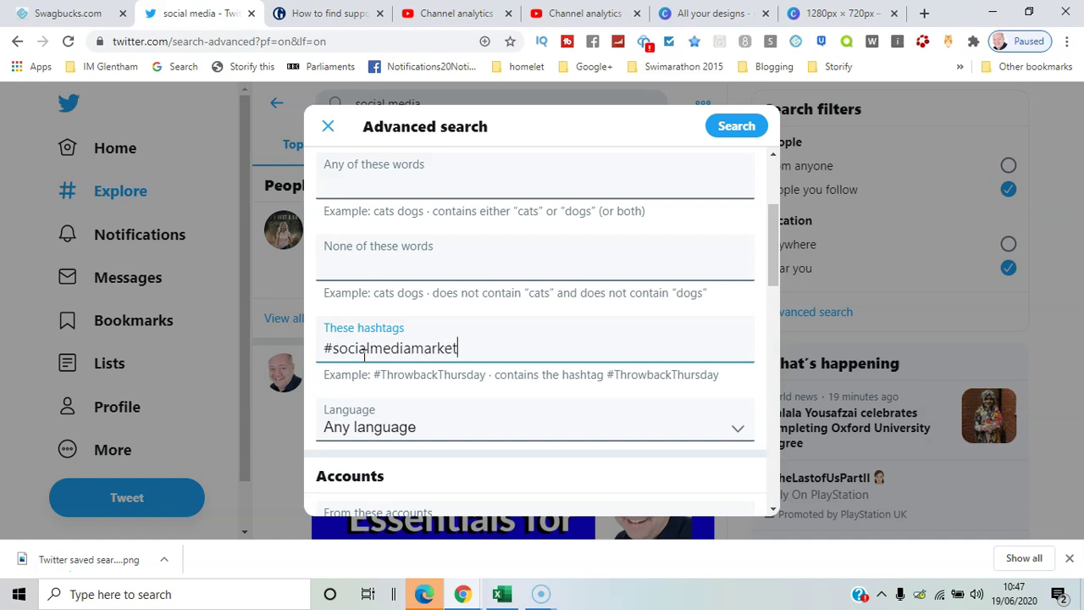
- Set the advanced search language to English
left_click(771, 273)
left_click_drag(772, 273, 776, 300)
left_click(683, 296)
scroll(666, 174, "down", 1)
left_click(662, 170)
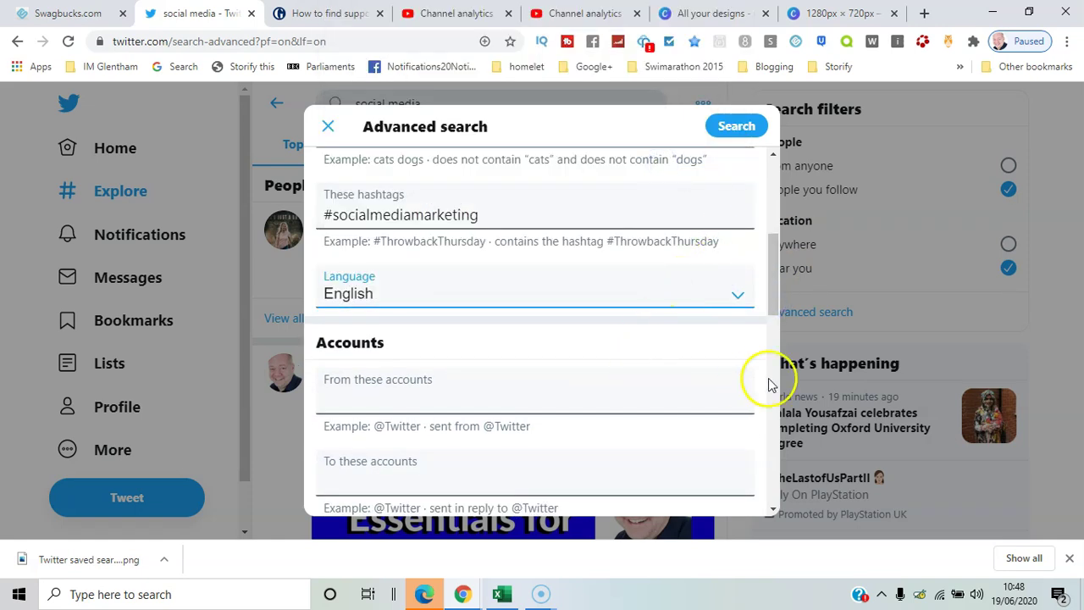
- Switch off the Links filter so tweets with links are excluded
left_click_drag(772, 309, 794, 417)
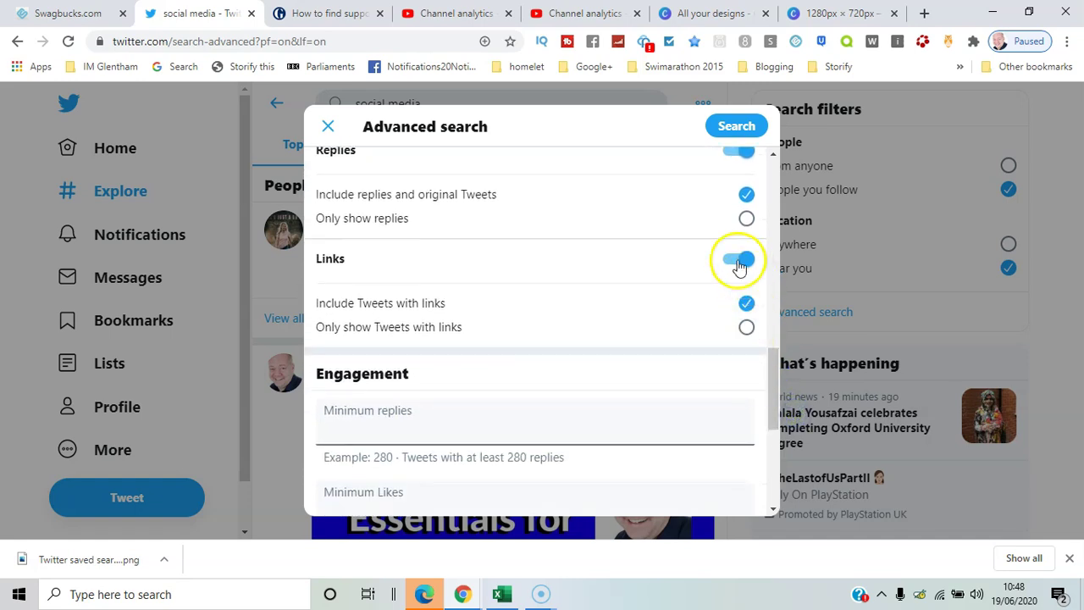
left_click(737, 262)
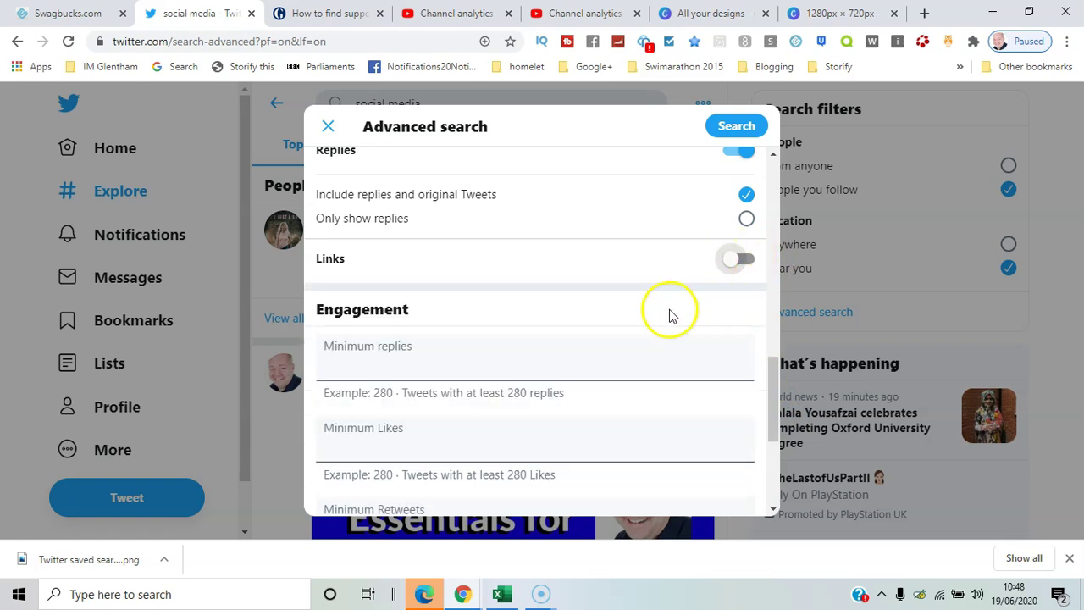
left_click_drag(774, 375, 786, 451)
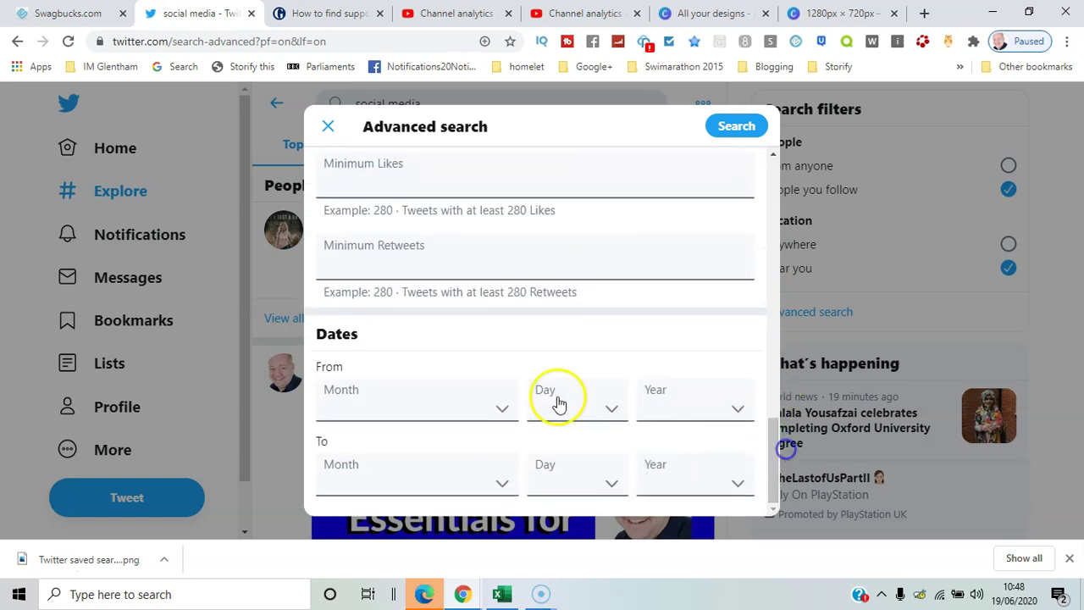
- Set the start date to September 21, 2019
left_click(499, 408)
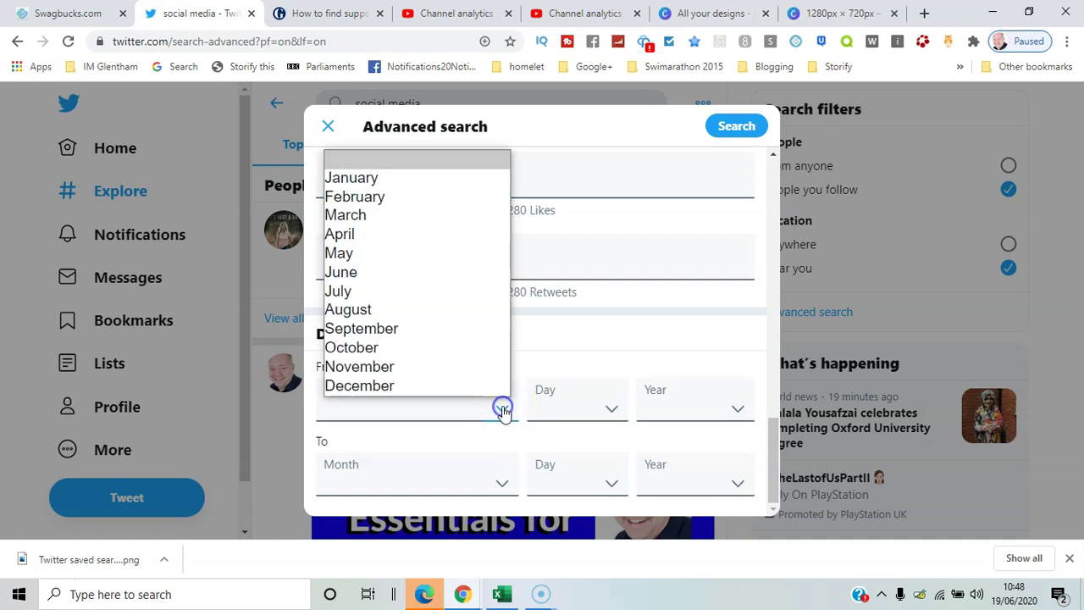
left_click(460, 327)
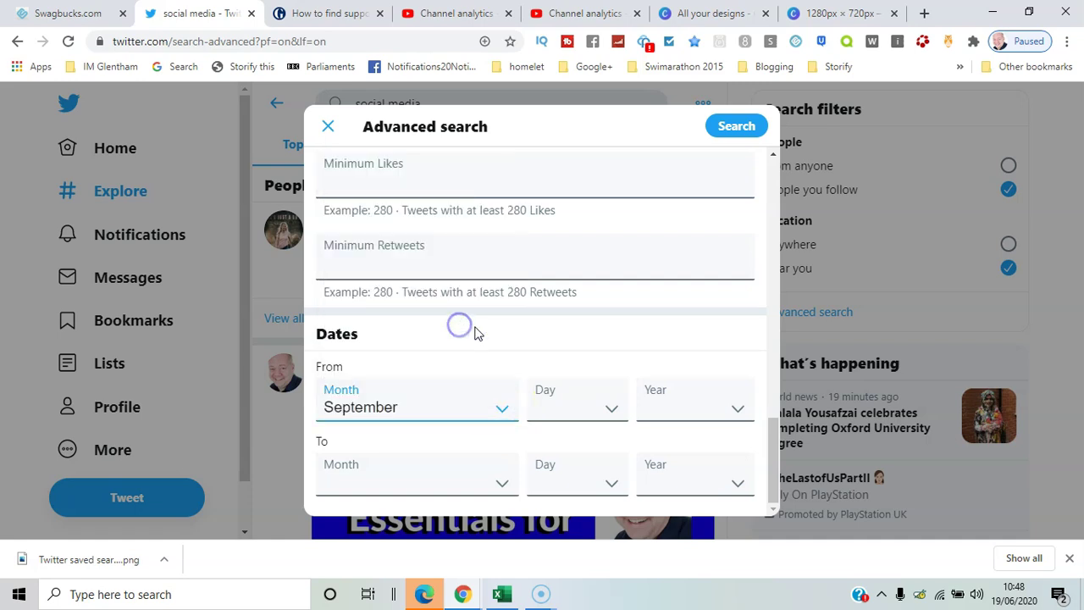
left_click(591, 403)
scroll(608, 407, "down", 2)
left_click(602, 382)
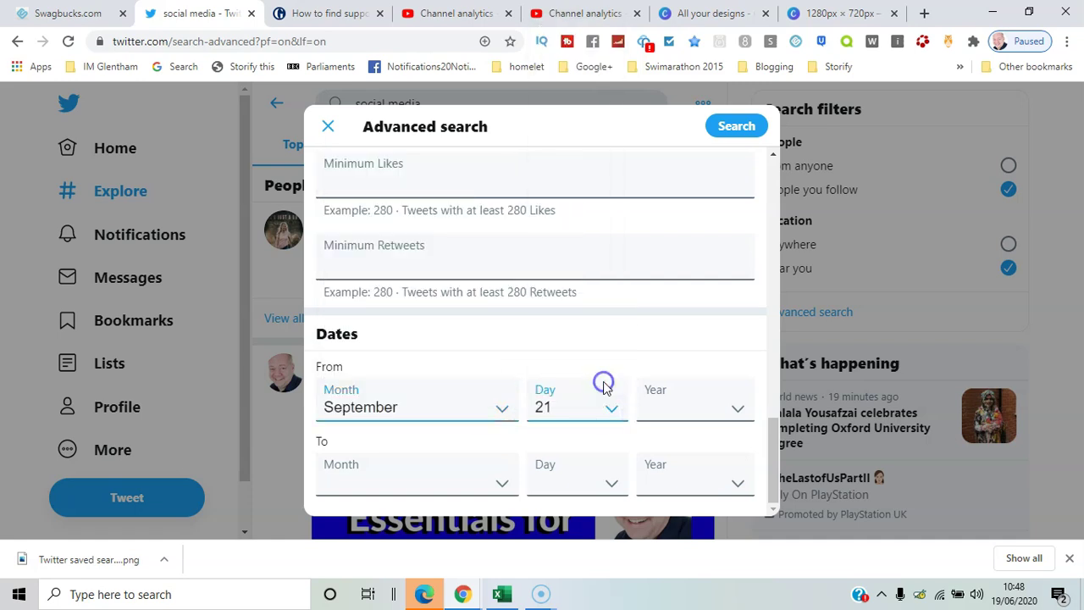
left_click(724, 402)
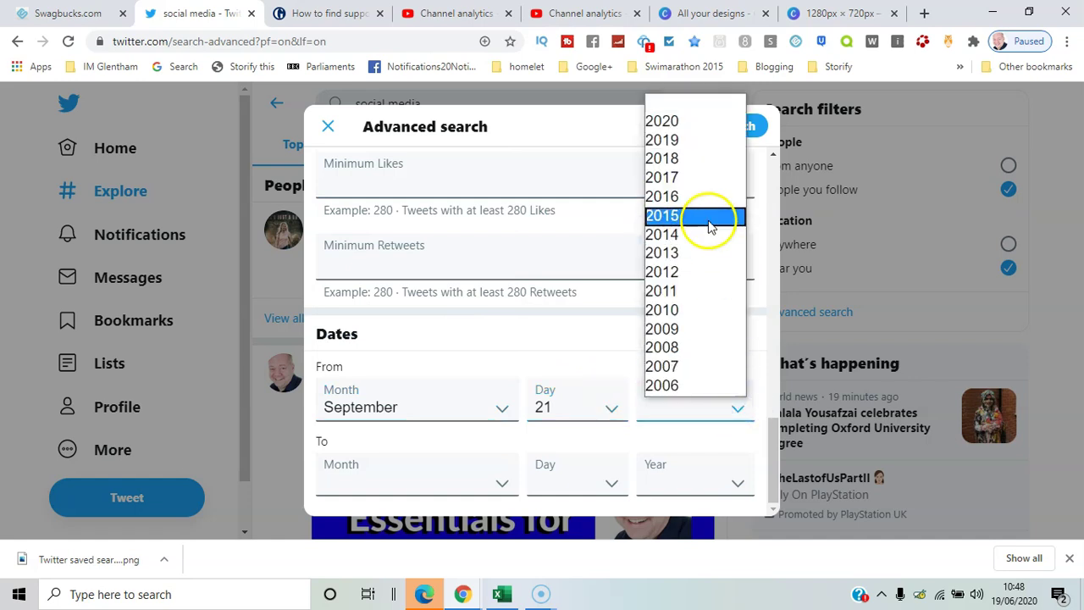
left_click(700, 140)
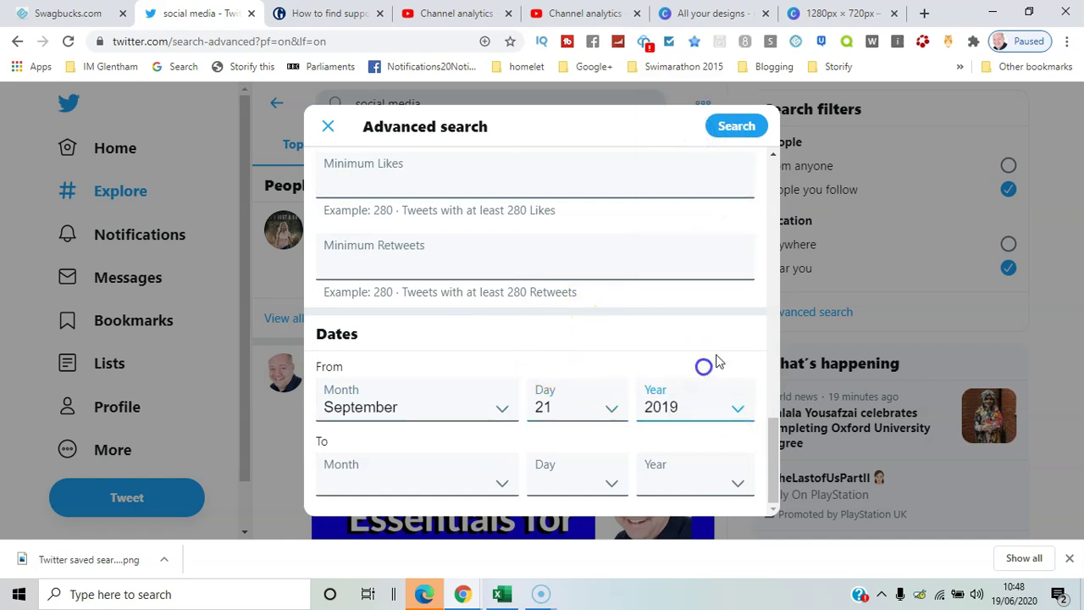
- Set the end date to June 15, 2020
left_click(502, 480)
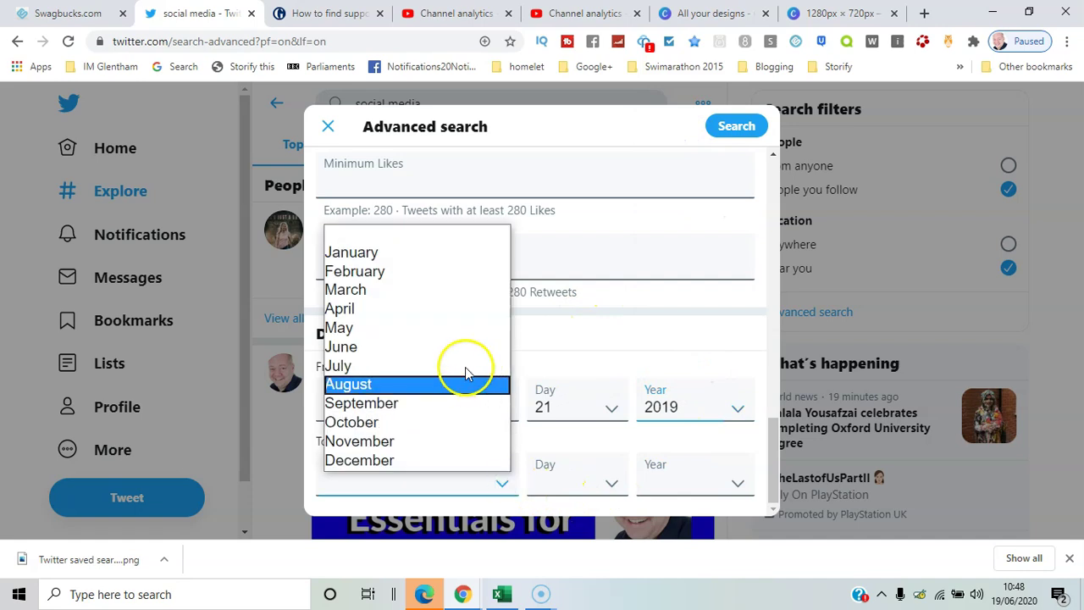
left_click(464, 348)
left_click(610, 481)
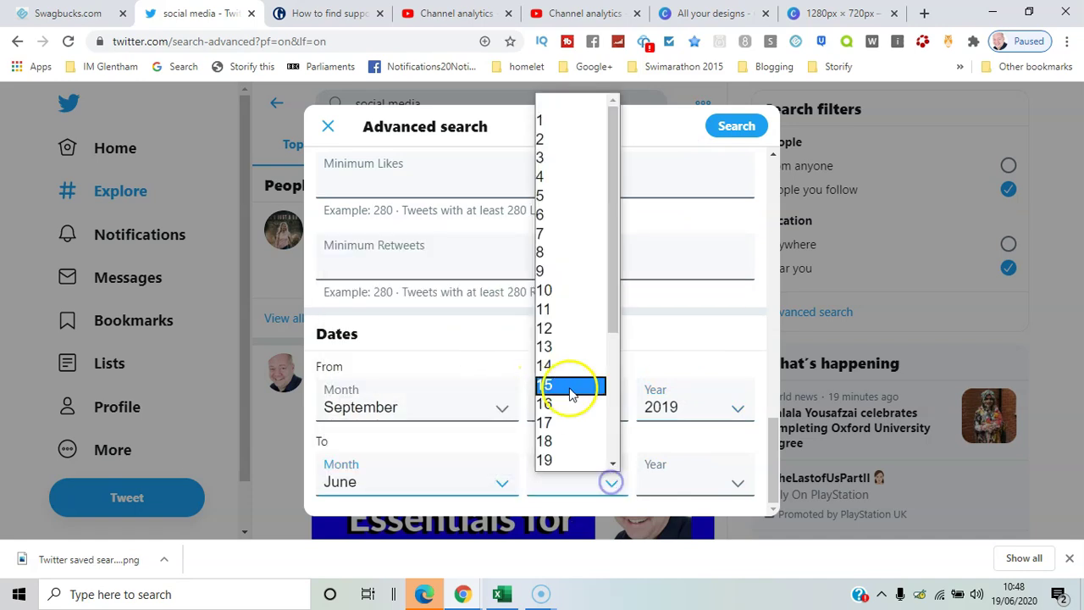
left_click(569, 386)
left_click(733, 483)
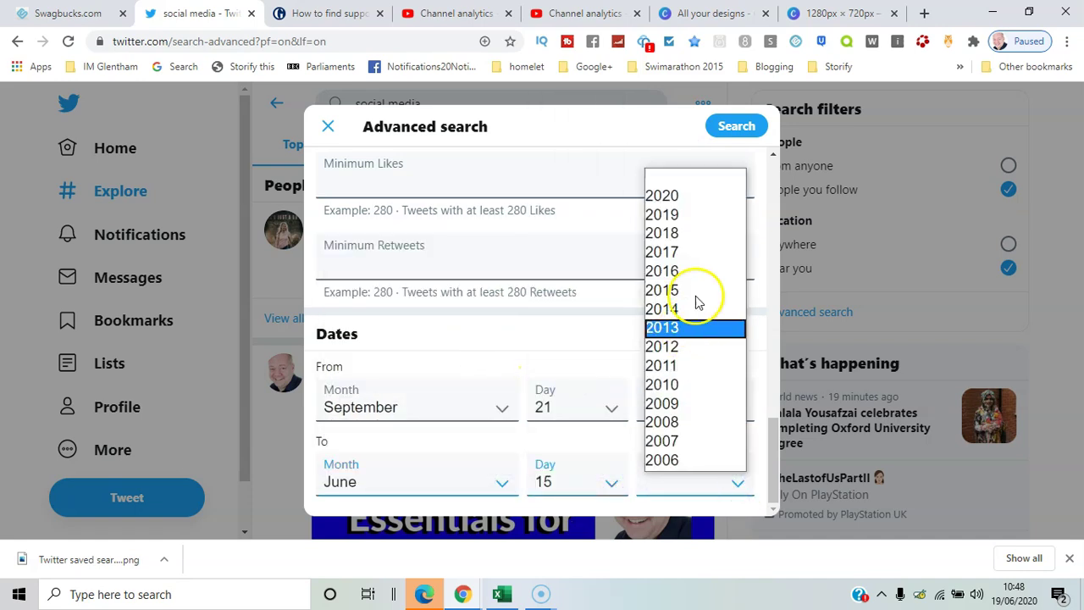
left_click(690, 198)
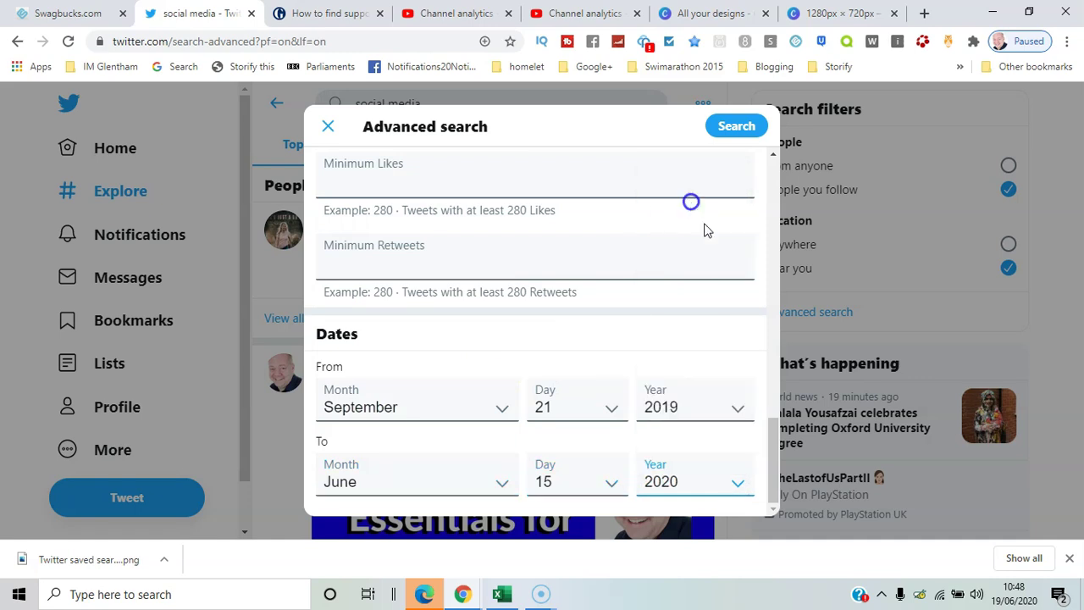
- Run the advanced search and view its People results, briefly checking Photos
left_click(737, 126)
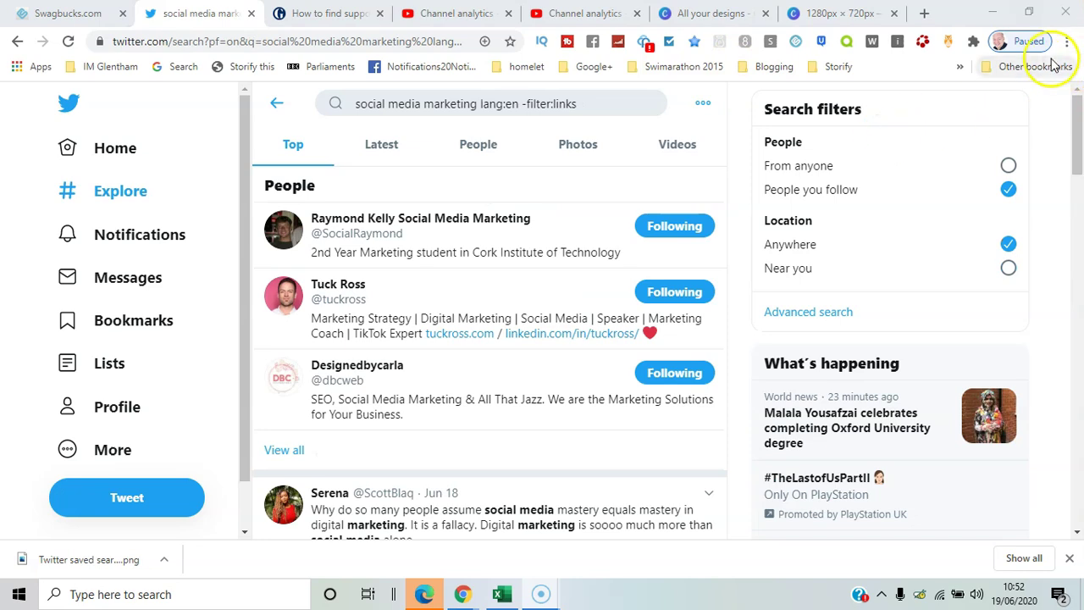
left_click_drag(1078, 132, 1045, 111)
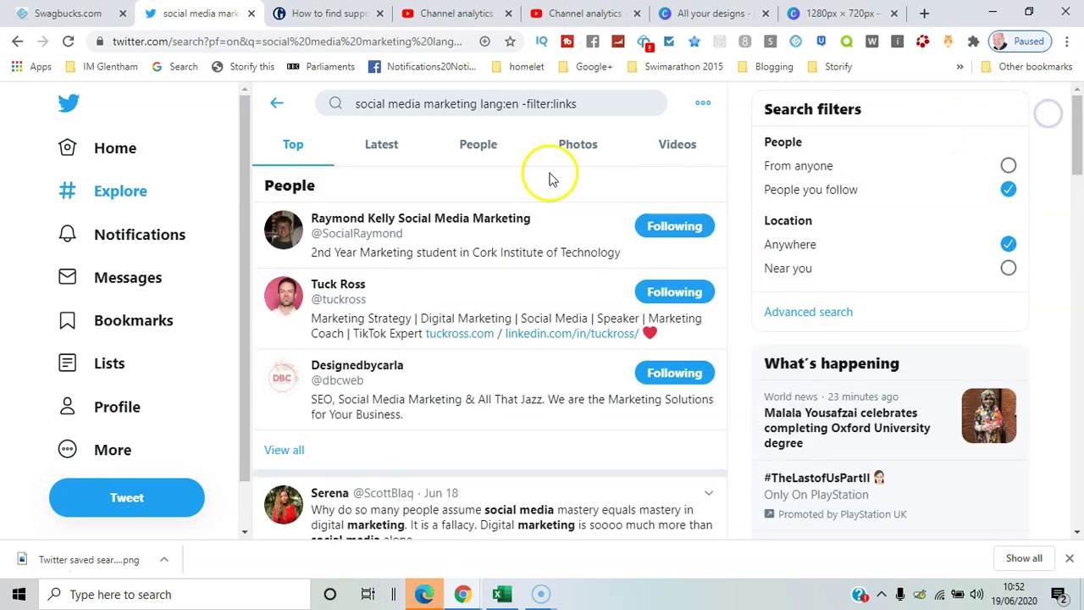
left_click(467, 140)
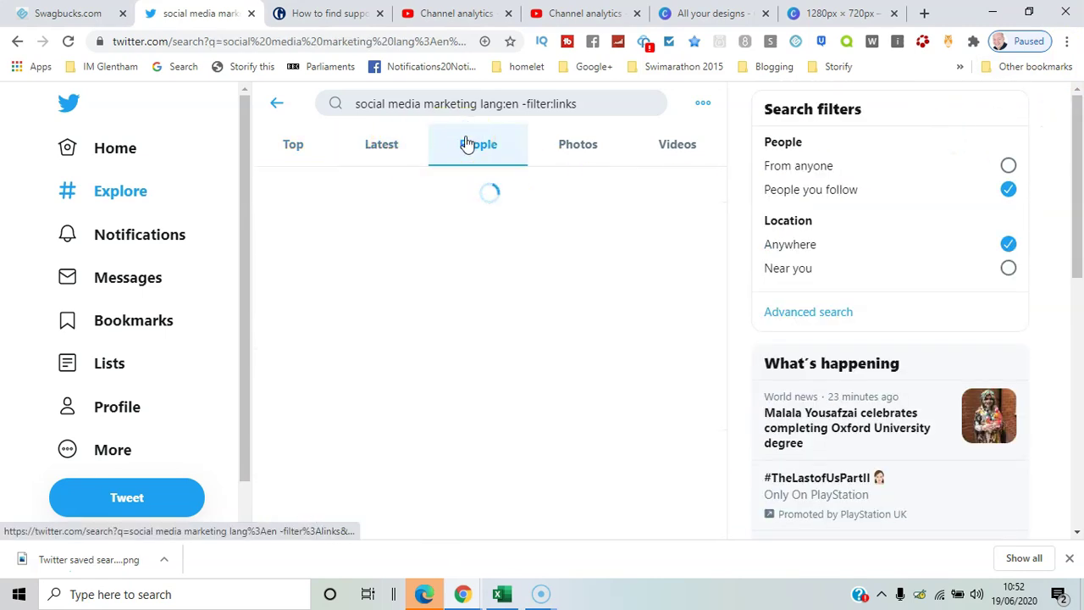
left_click(581, 144)
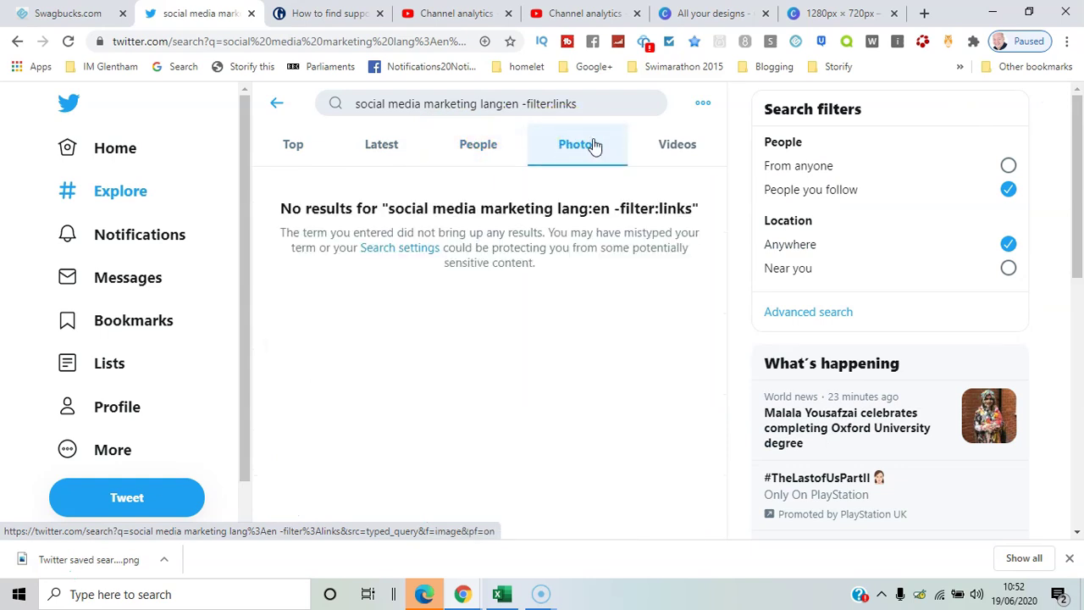
left_click(479, 146)
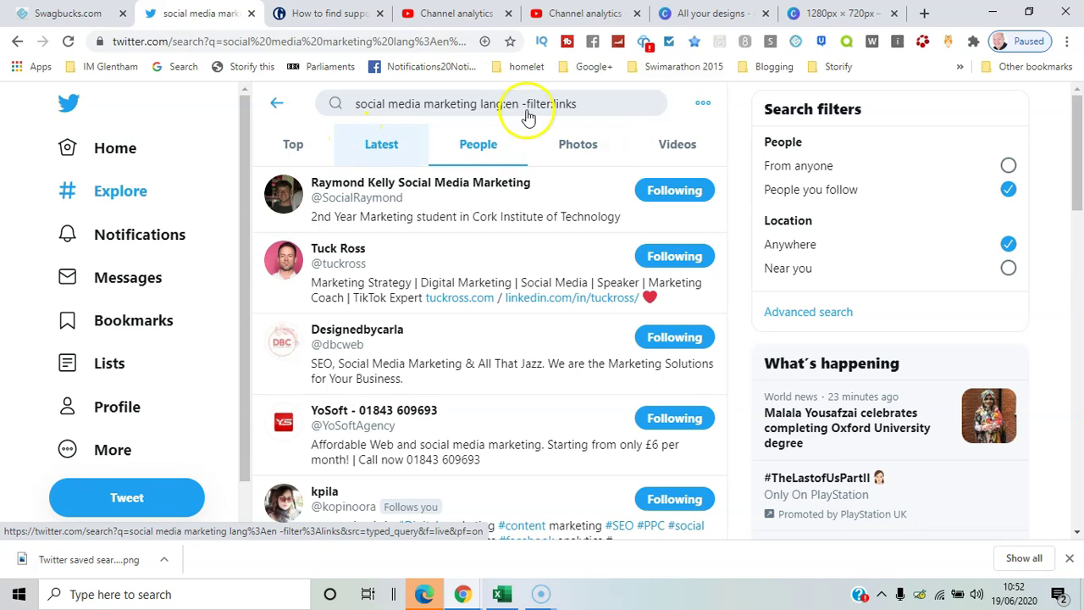
left_click(701, 105)
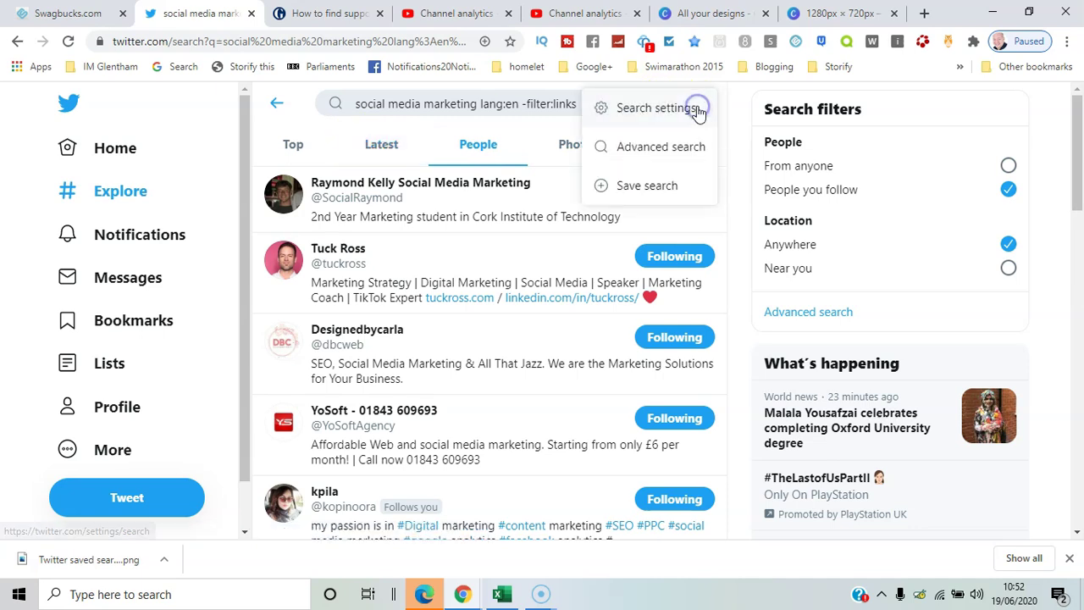
- Save the filtered 'social media marketing' search and scroll through its People results
left_click(671, 187)
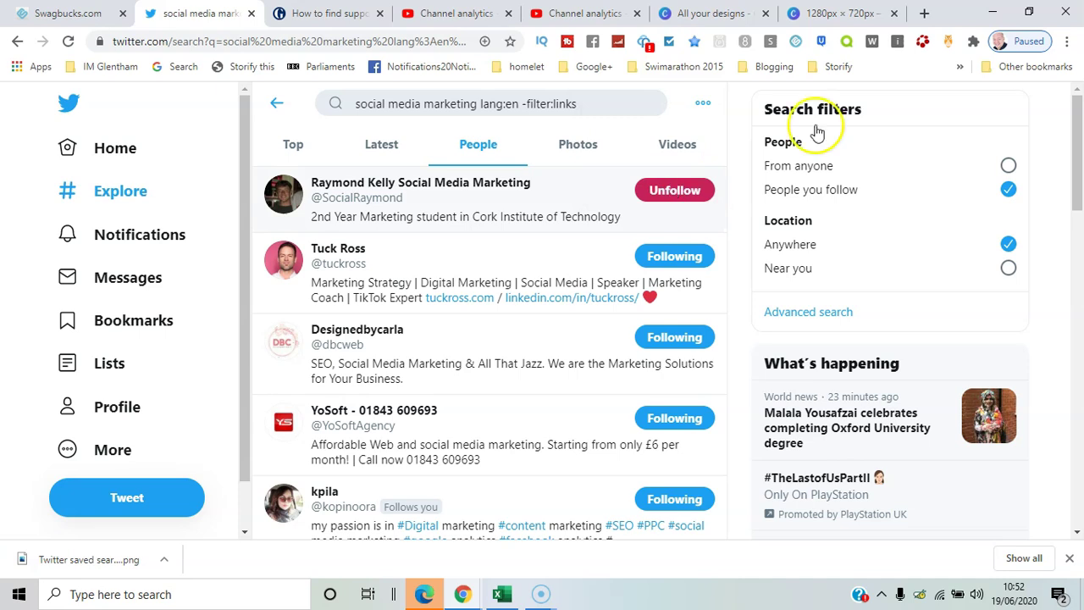
scroll(1075, 153, "down", 2)
left_click_drag(1078, 155, 1065, 102)
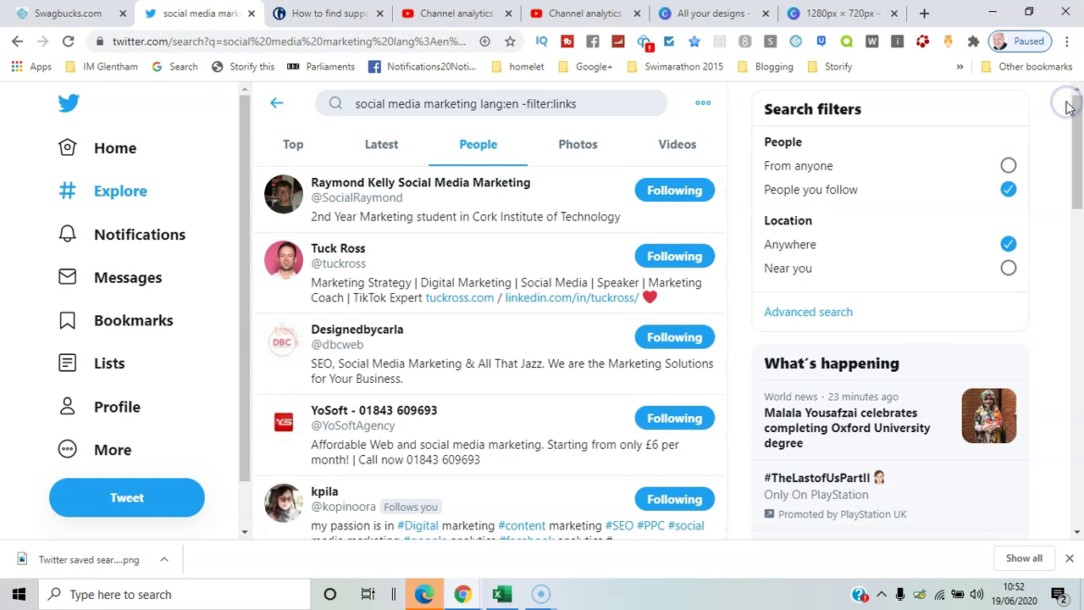